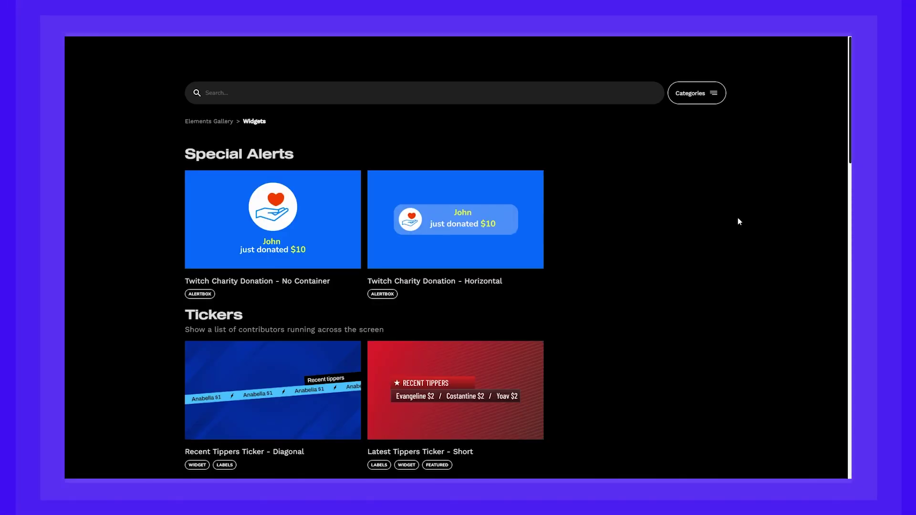
scroll(737, 222, down, 1)
scroll(739, 221, down, 2)
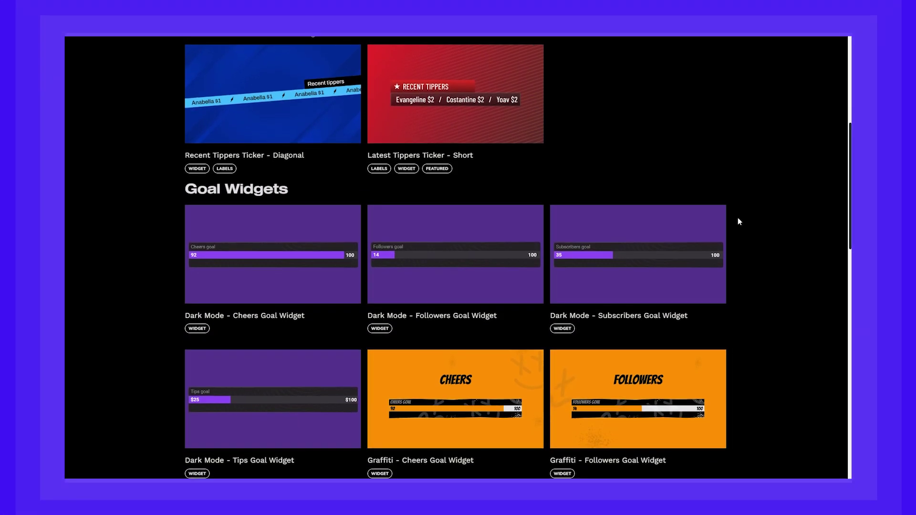
scroll(738, 222, down, 1)
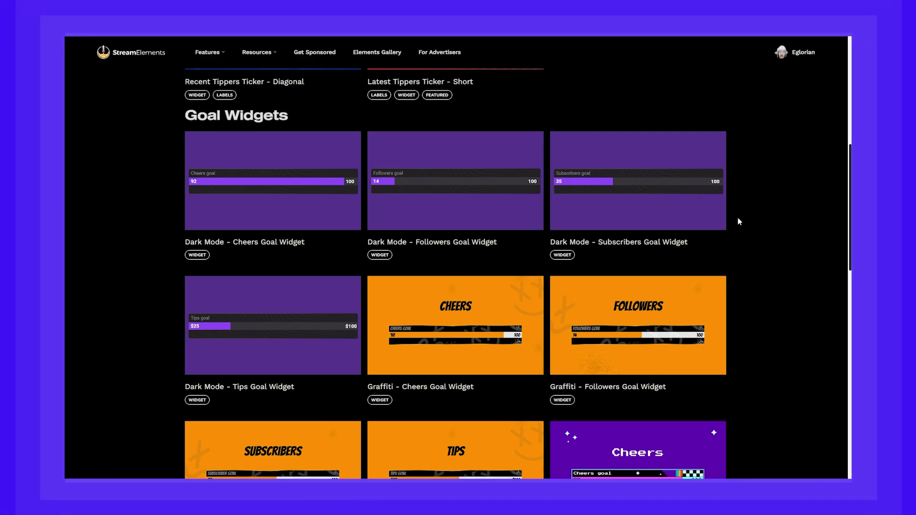
scroll(738, 222, down, 2)
scroll(738, 221, down, 2)
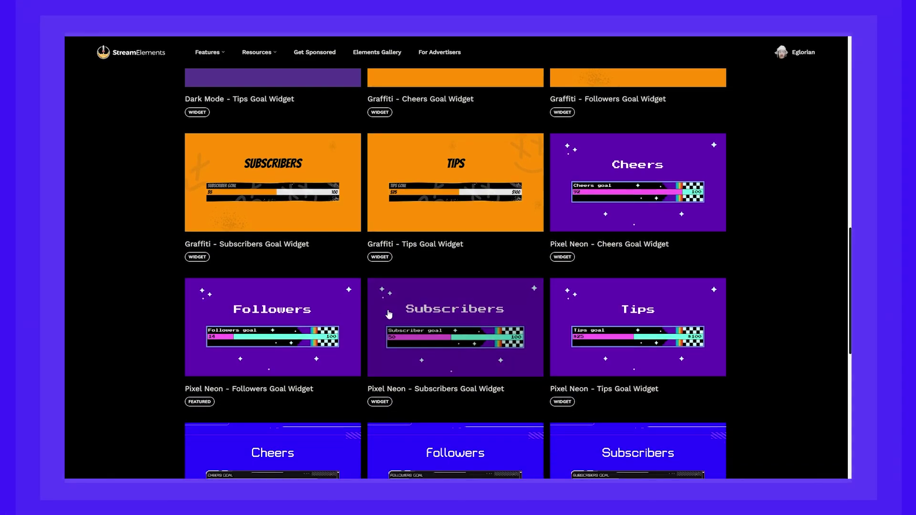
Step: Open the Pixel Neon - Followers Goal Widget card from the Goal Widgets gallery
click(252, 324)
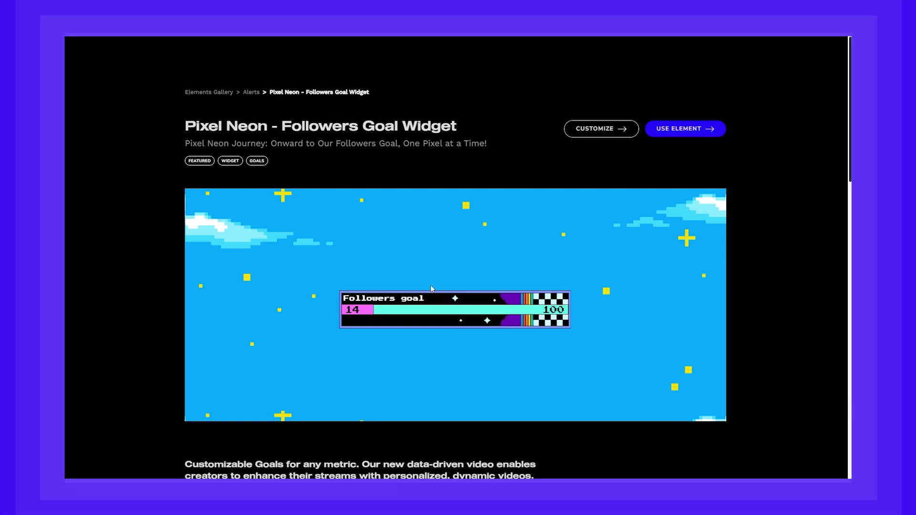
Step: Customize the widget and replace the 'Followers goal' title text with 'BIG FOLLOWER GOAL!'
click(607, 129)
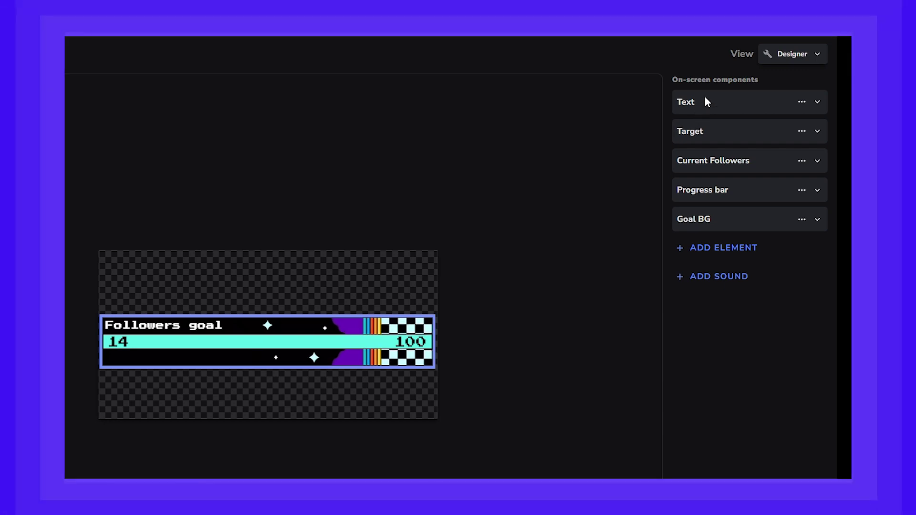
click(707, 98)
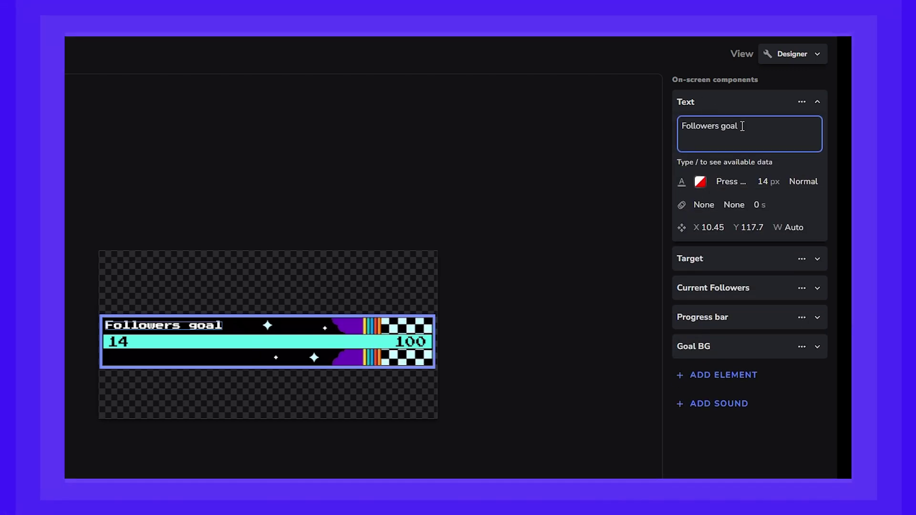
drag(724, 128, 679, 131)
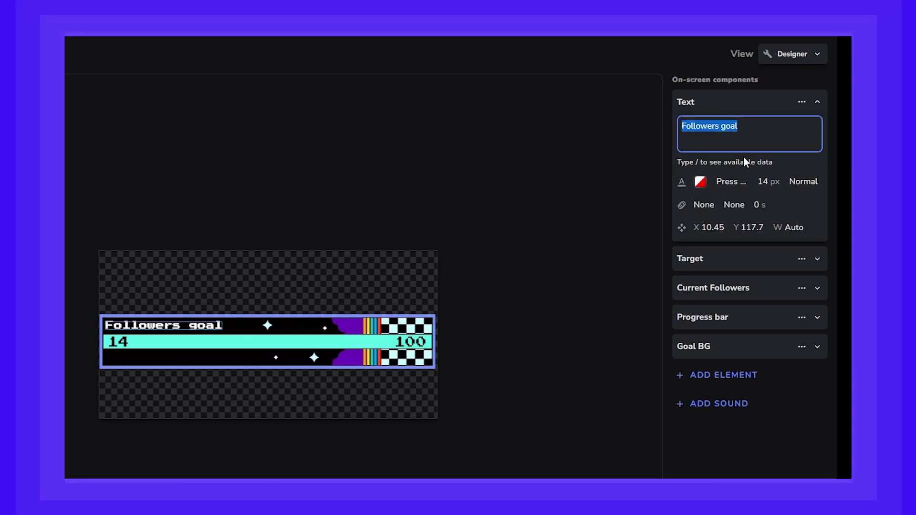
text(BIG FOLLOW)
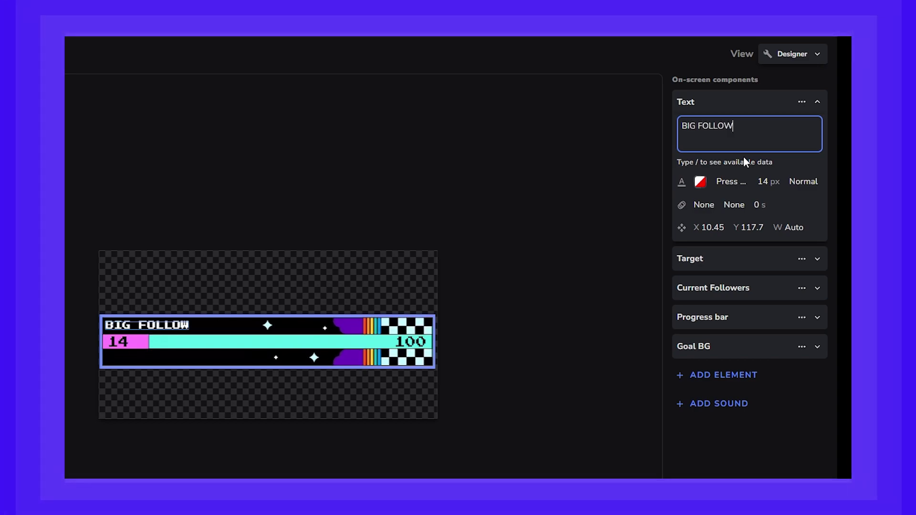
text(ER GOAL!)
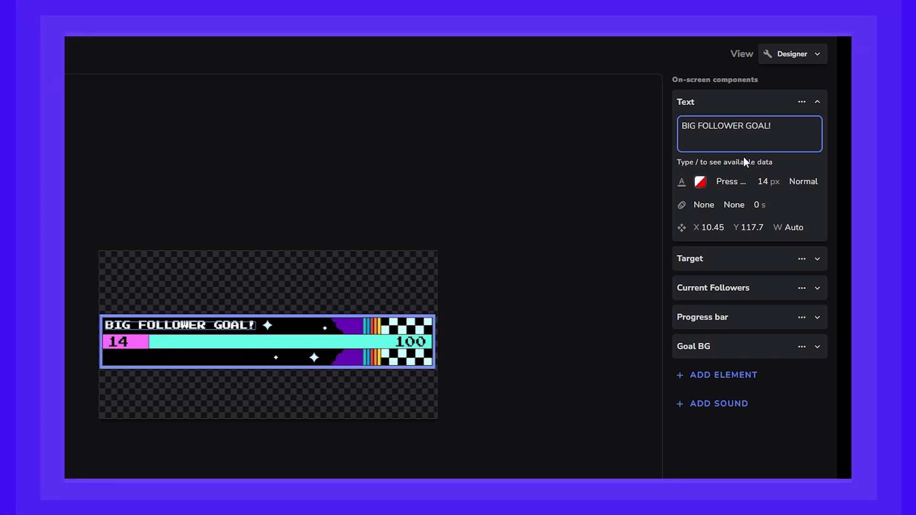
Step: Set the goal Target to 150 and make Current Followers show Total Session Followers
click(740, 258)
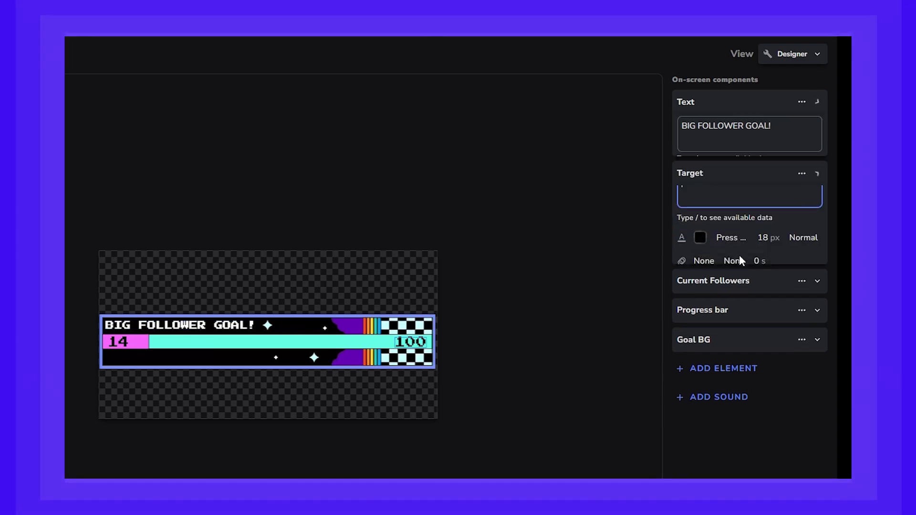
drag(714, 159, 689, 156)
text(150)
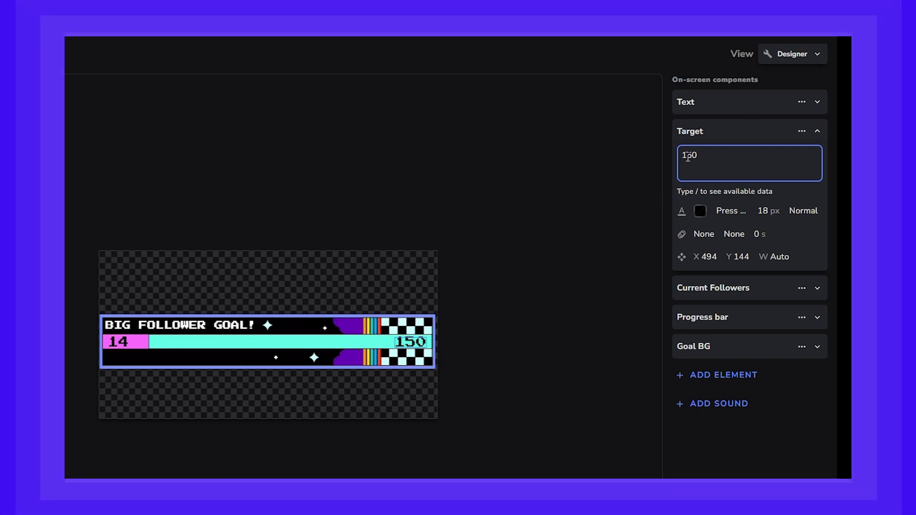
click(725, 287)
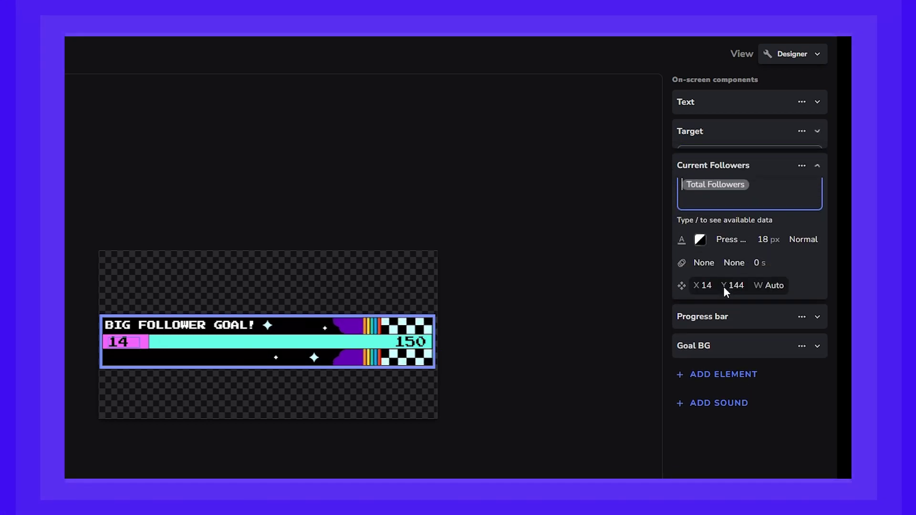
click(758, 189)
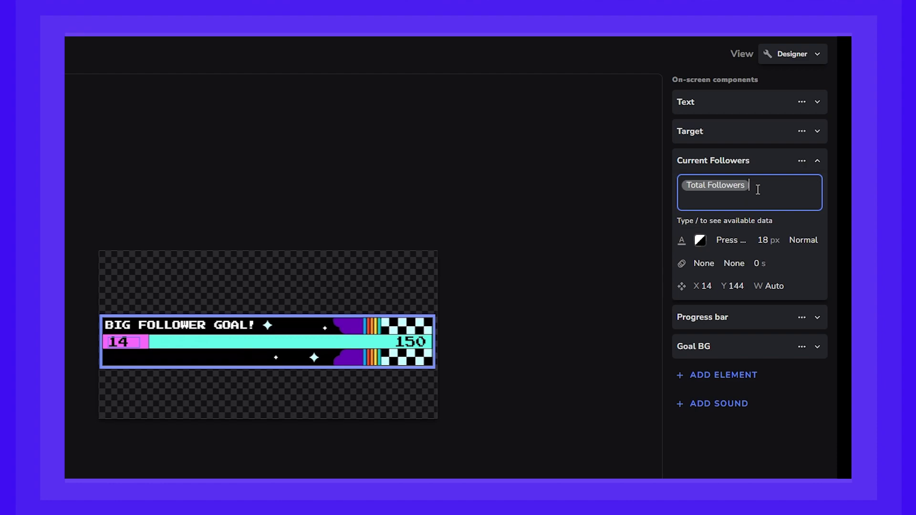
key(BackSpace)
text(/)
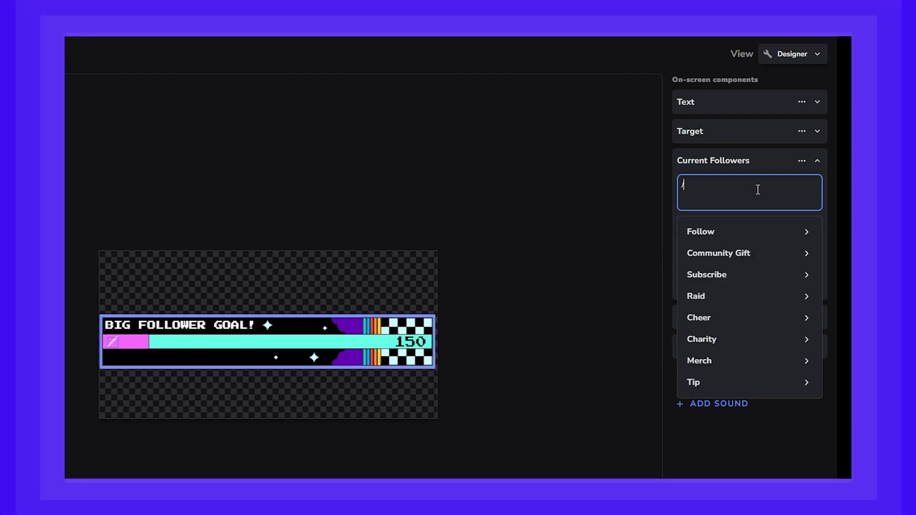
click(752, 232)
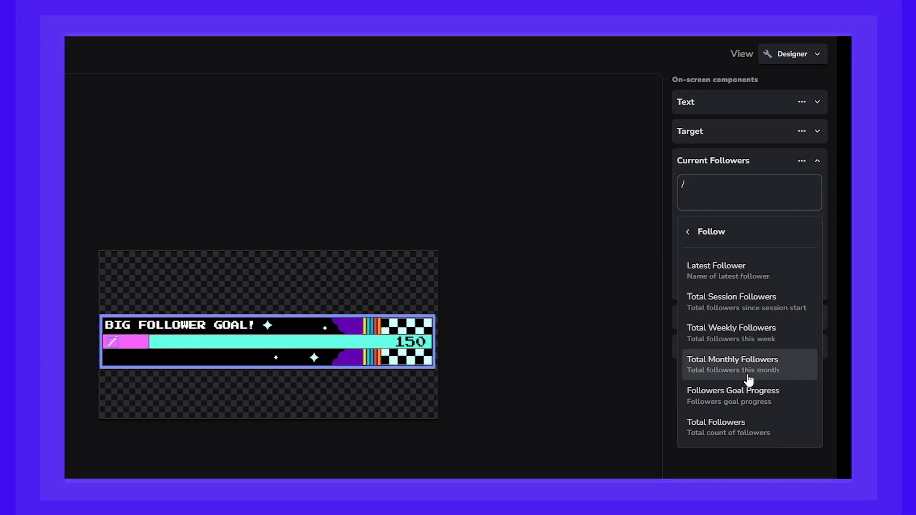
click(744, 304)
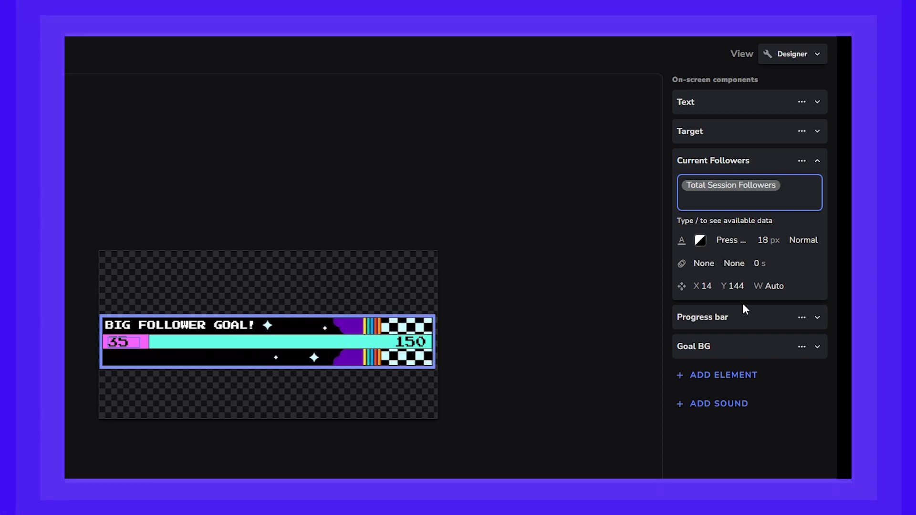
Step: Bind the Progress bar to Follow > Total Session Followers instead of Total Followers
click(751, 320)
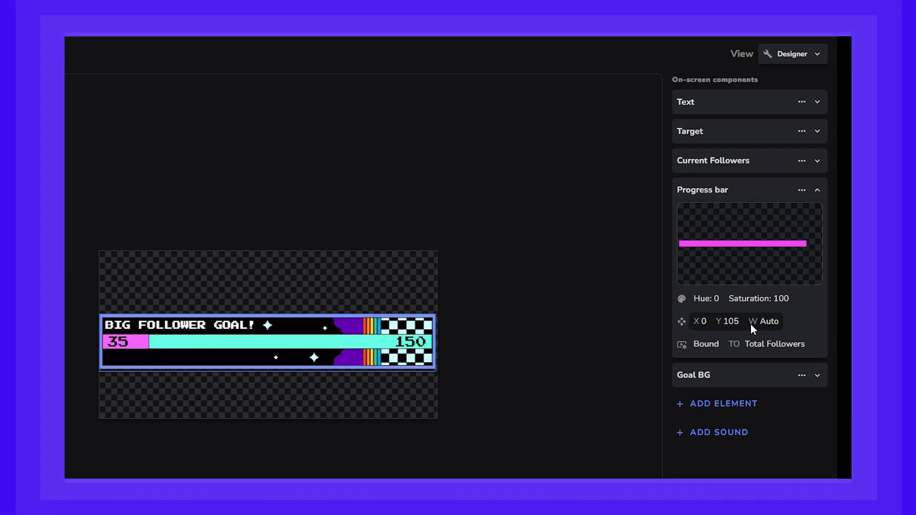
click(752, 343)
click(649, 342)
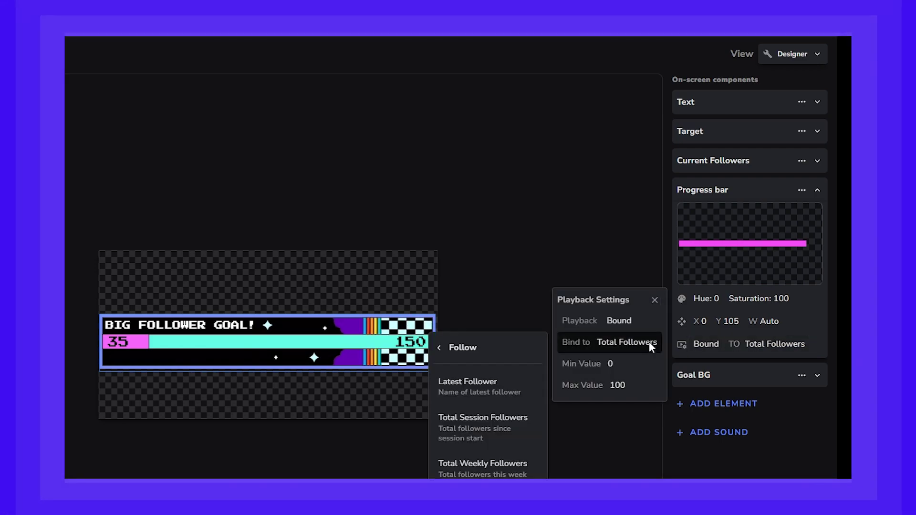
click(505, 444)
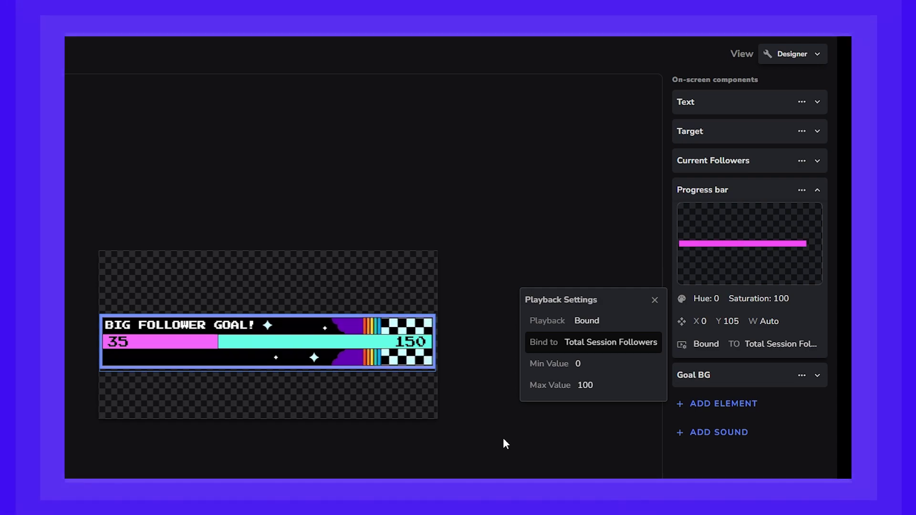
Step: Shift the Goal BG hue and replace its artwork with the Scope_Idle design
click(736, 375)
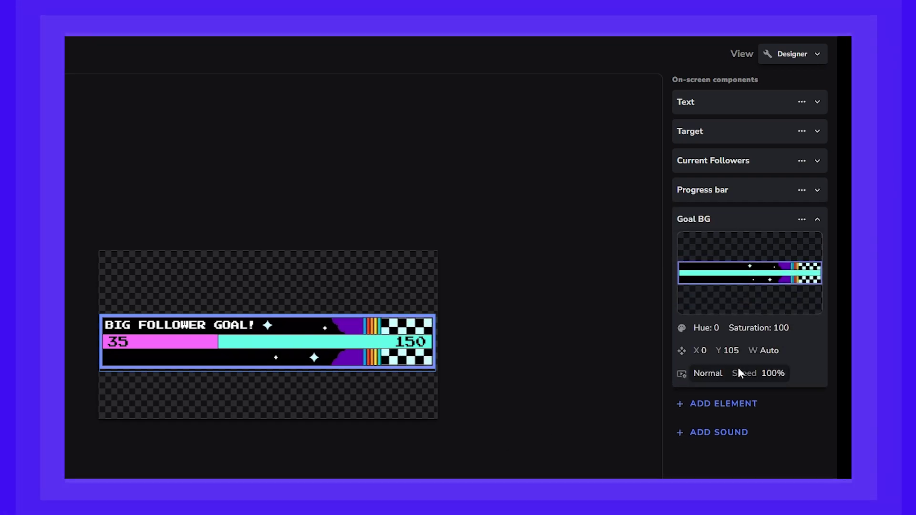
click(748, 332)
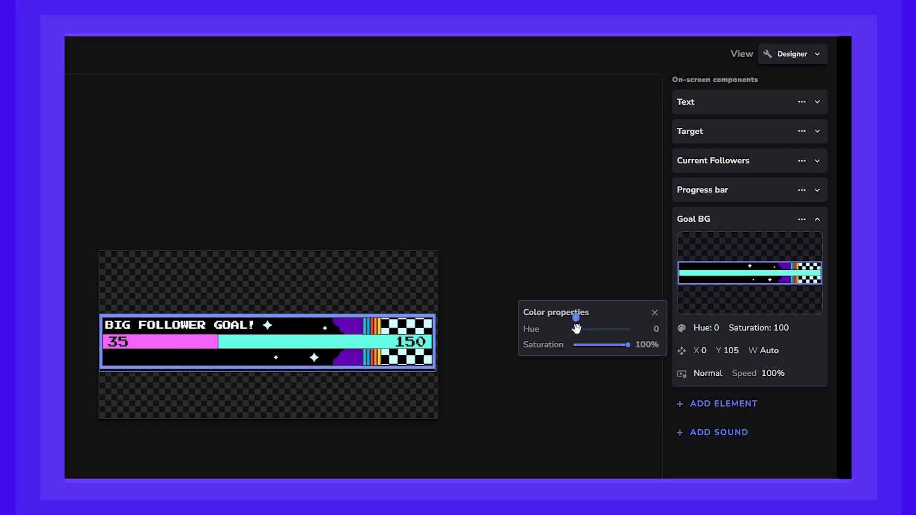
drag(575, 329, 610, 324)
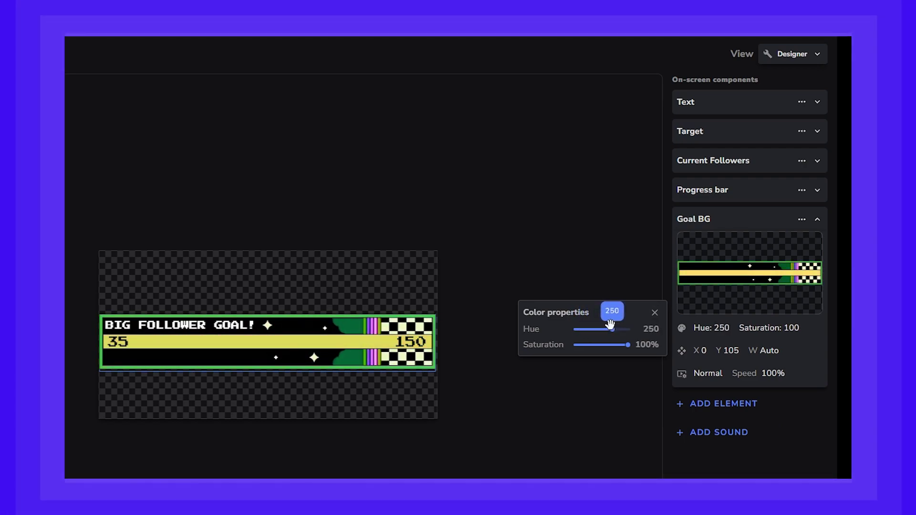
mouse_move(768, 251)
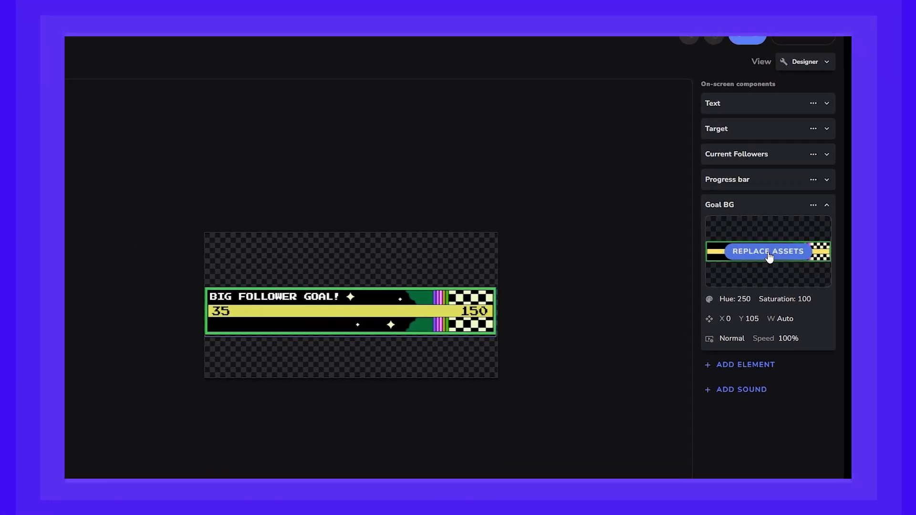
click(752, 272)
scroll(622, 244, down, 1)
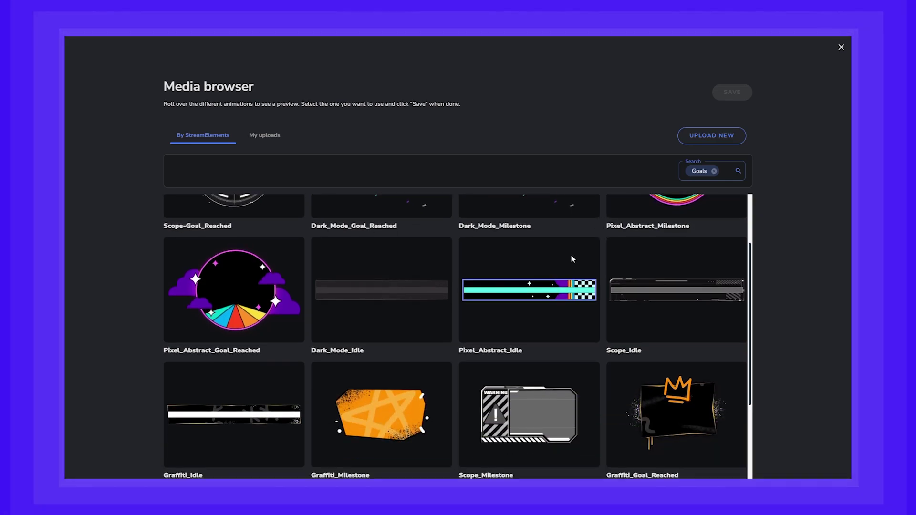
click(680, 294)
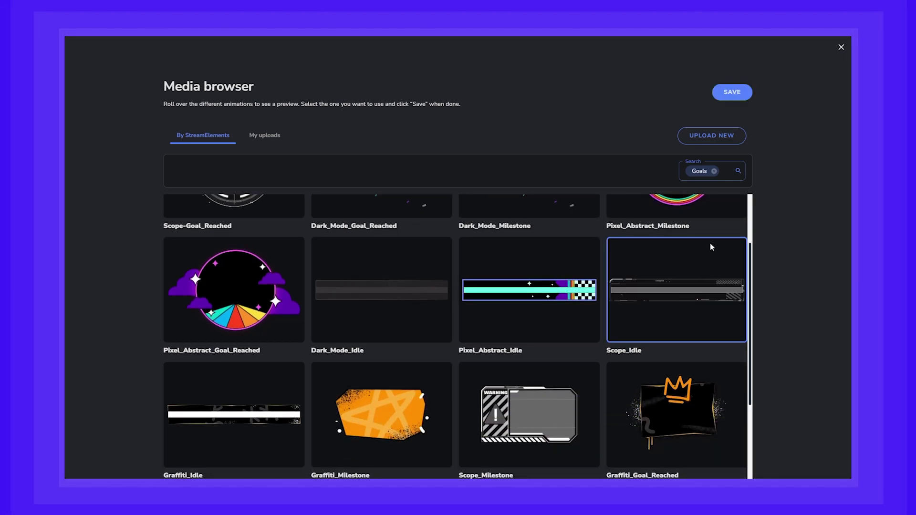
click(732, 92)
Step: Replace the progress bar artwork with the purple Dark_Mode_GOAL_BAR design
click(802, 166)
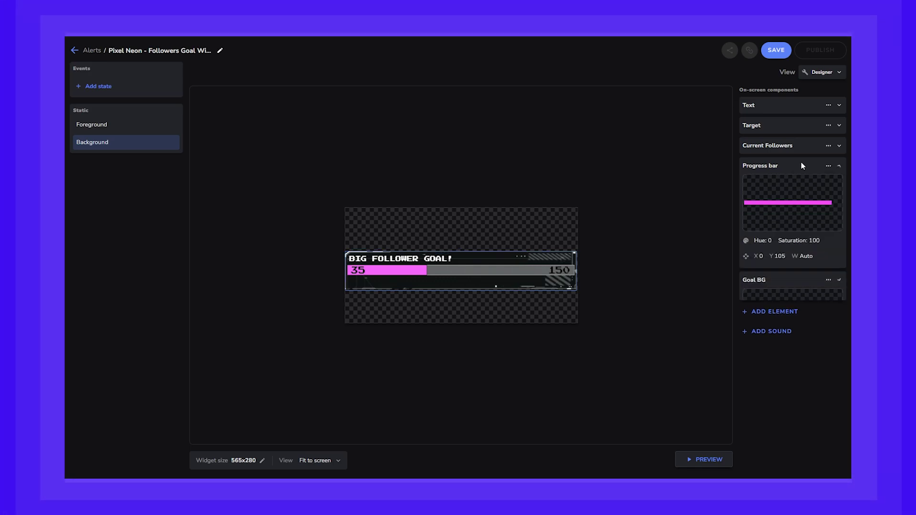
click(793, 205)
scroll(543, 284, down, 3)
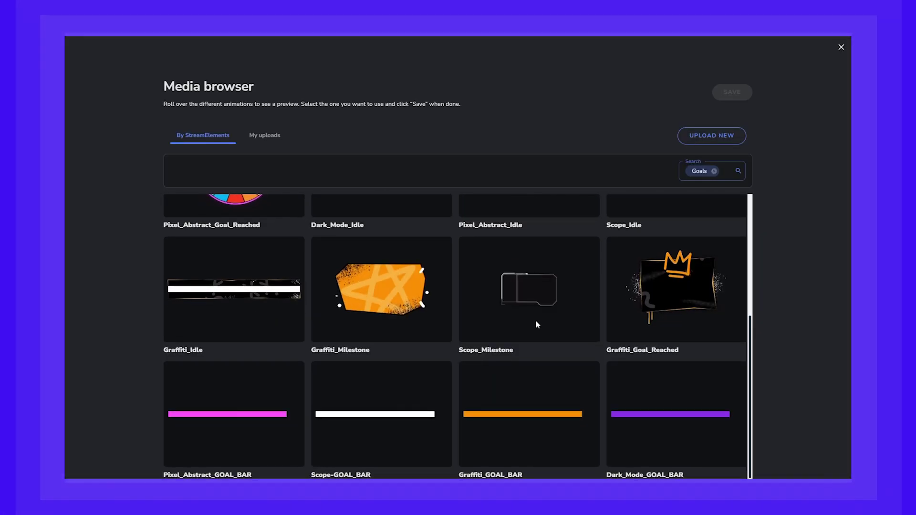
click(641, 401)
click(730, 92)
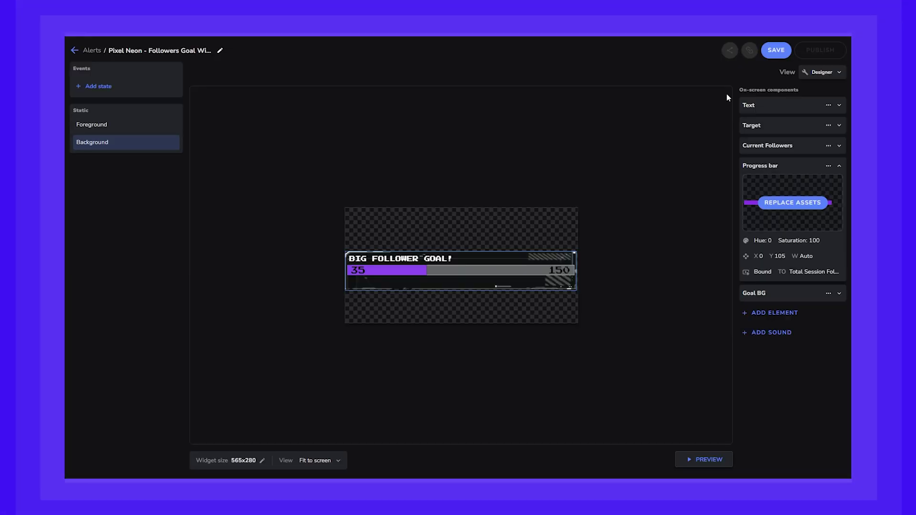
Step: Save and publish the Pixel Neon goal widget, then copy its widget URL
click(771, 49)
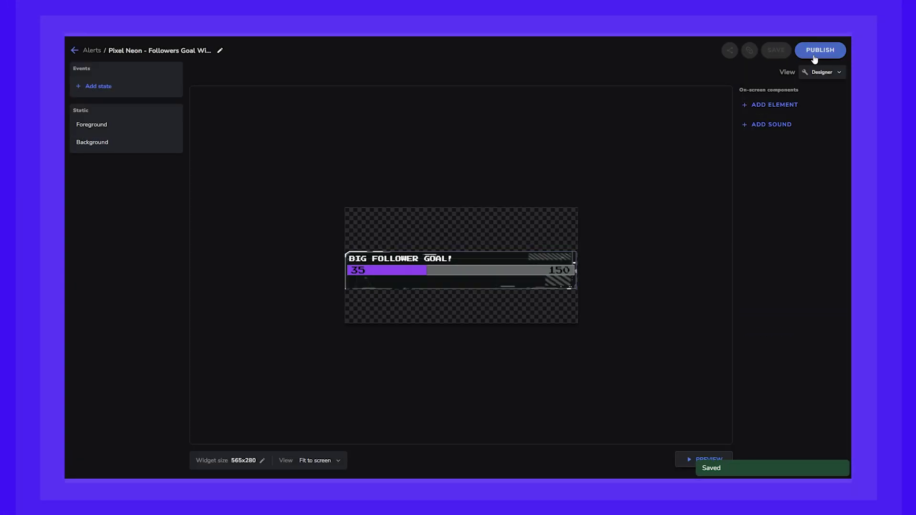
click(821, 51)
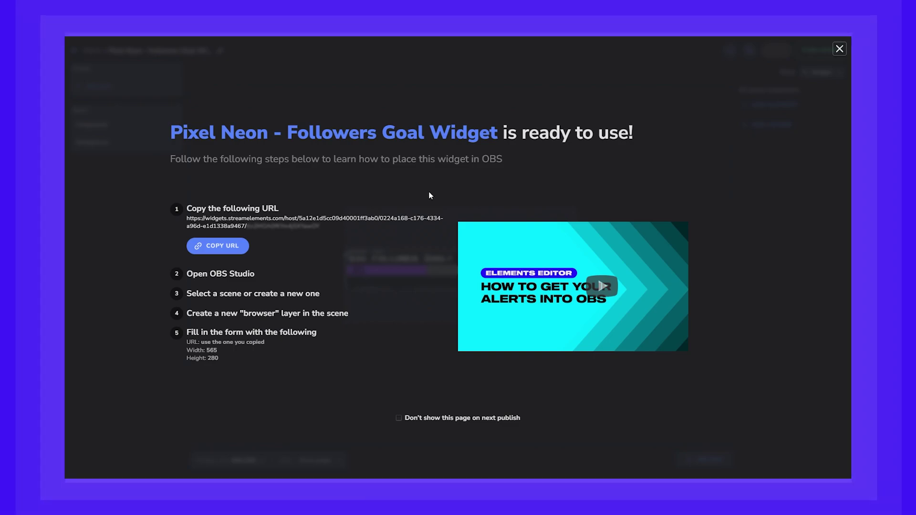
click(227, 248)
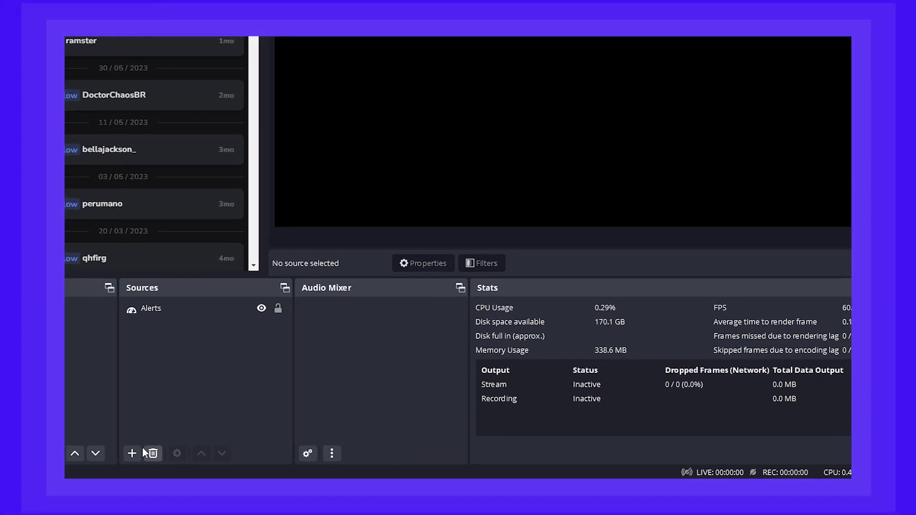
Step: Add a 'Follower Goal Widget' browser source with the copied URL, width 585, height 280
click(160, 460)
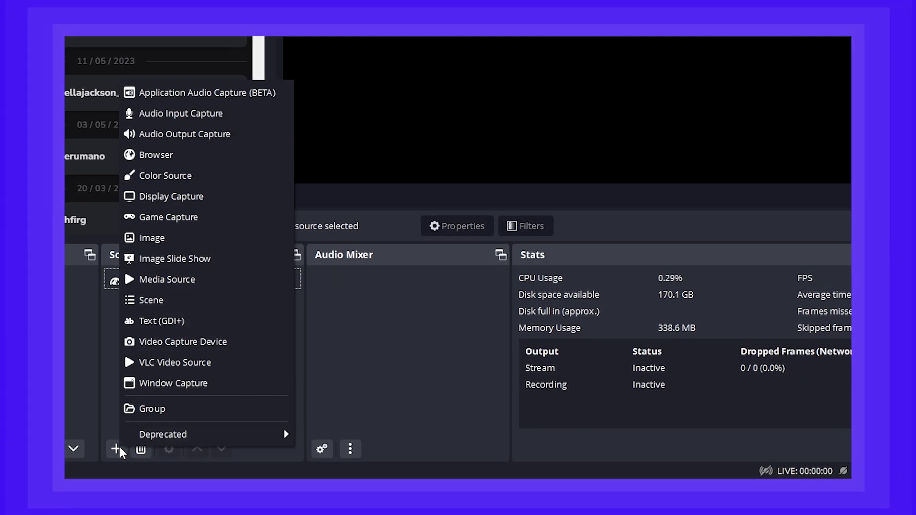
click(198, 156)
text(Fol)
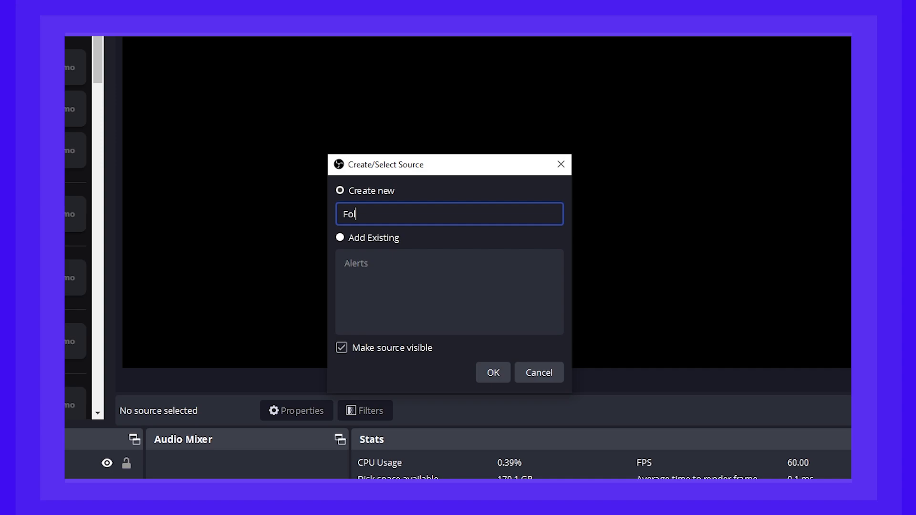
text(lower Goal Widg)
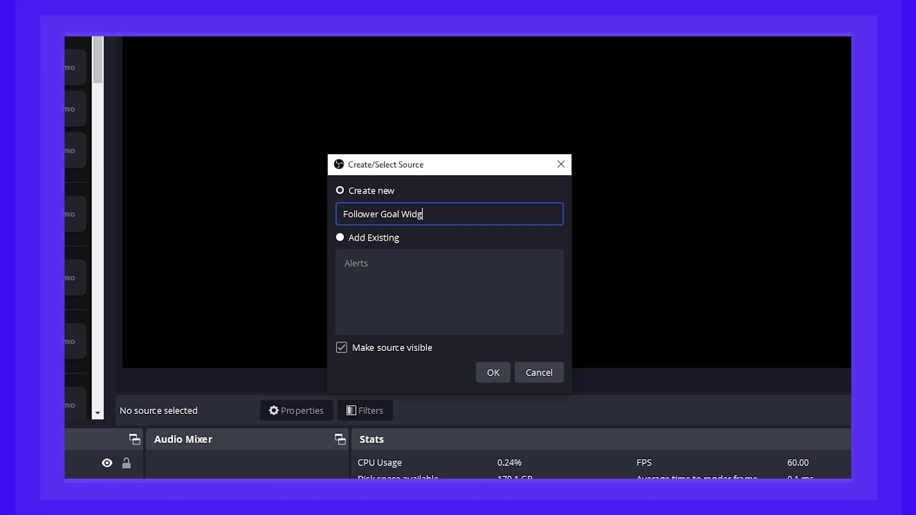
text(et)
click(485, 374)
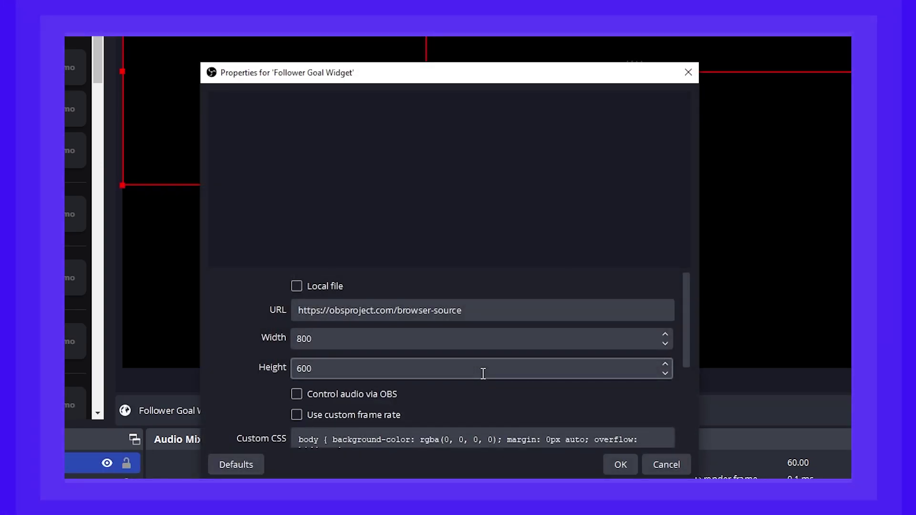
drag(466, 311, 298, 312)
key(ctrl+v)
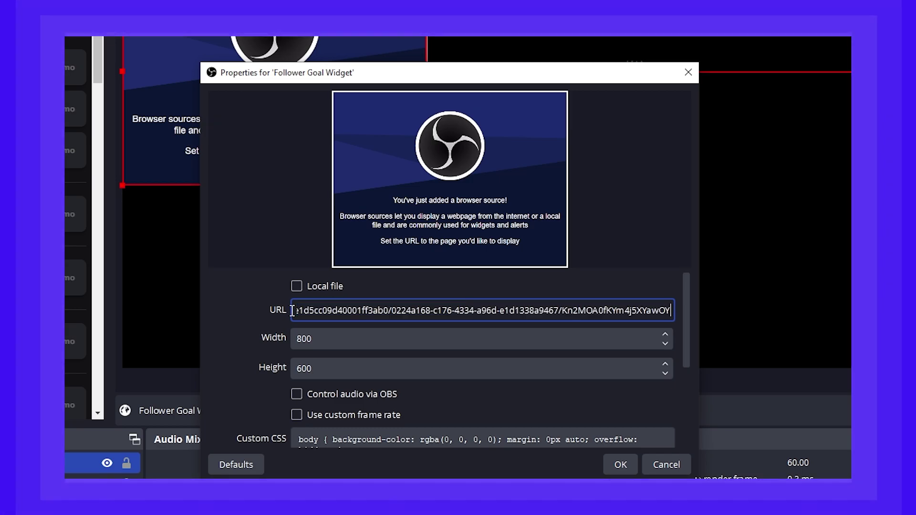
double_click(340, 326)
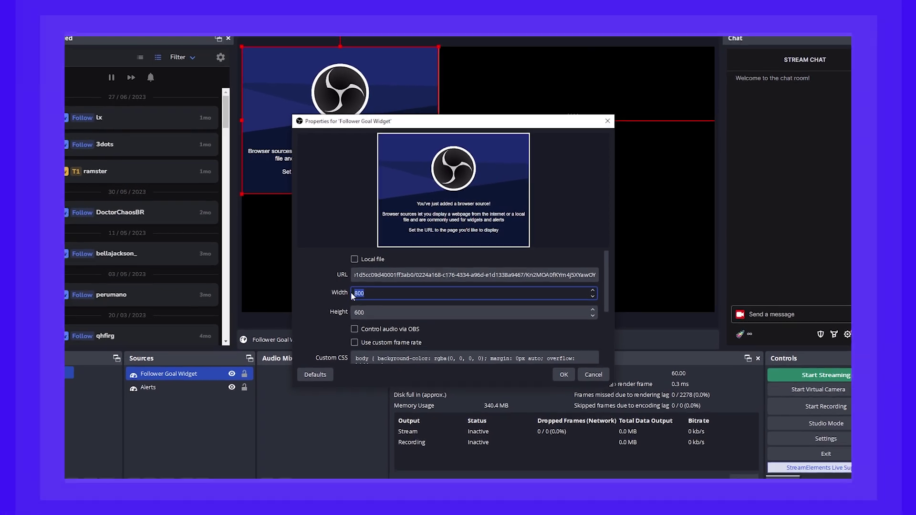
text(585)
key(Tab)
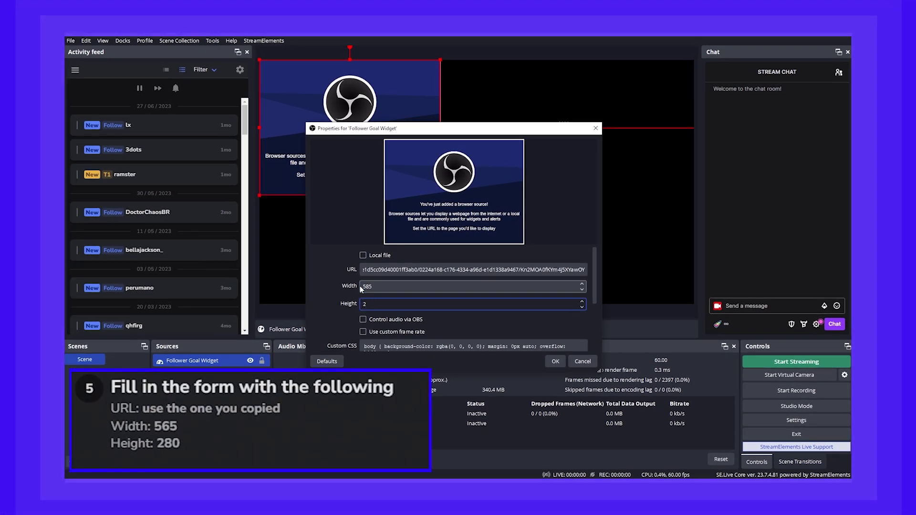
text(2)
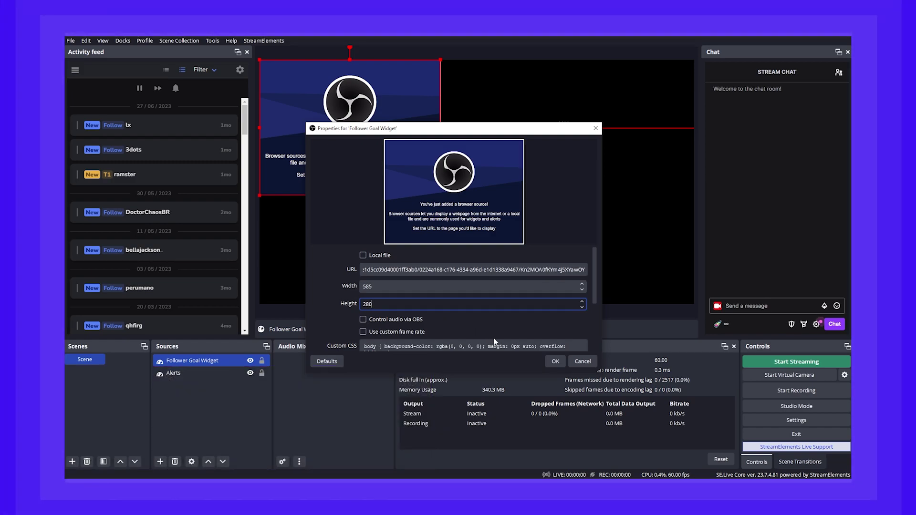
click(554, 362)
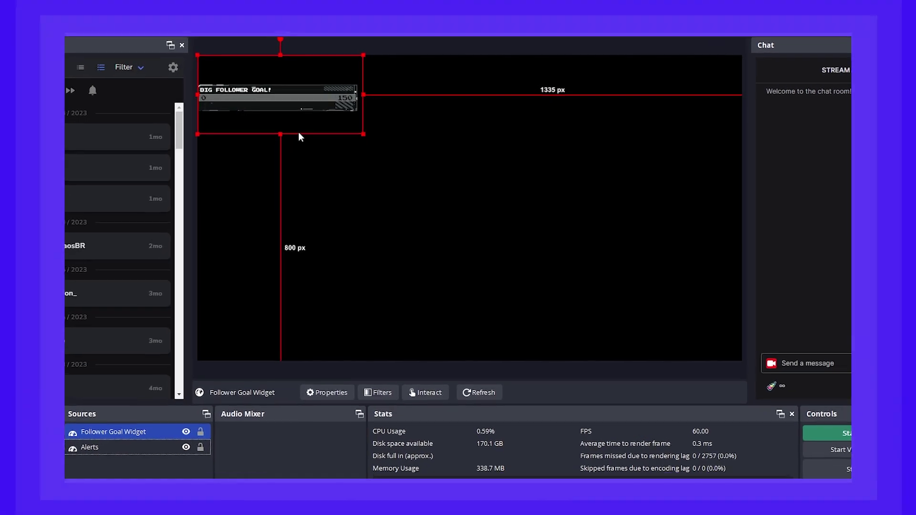
Step: Move the BIG FOLLOWER GOAL! widget to the canvas centre and enlarge it
mouse_move(269, 135)
mouse_down()
mouse_move(289, 206)
mouse_move(465, 286)
mouse_up()
drag(553, 296, 651, 344)
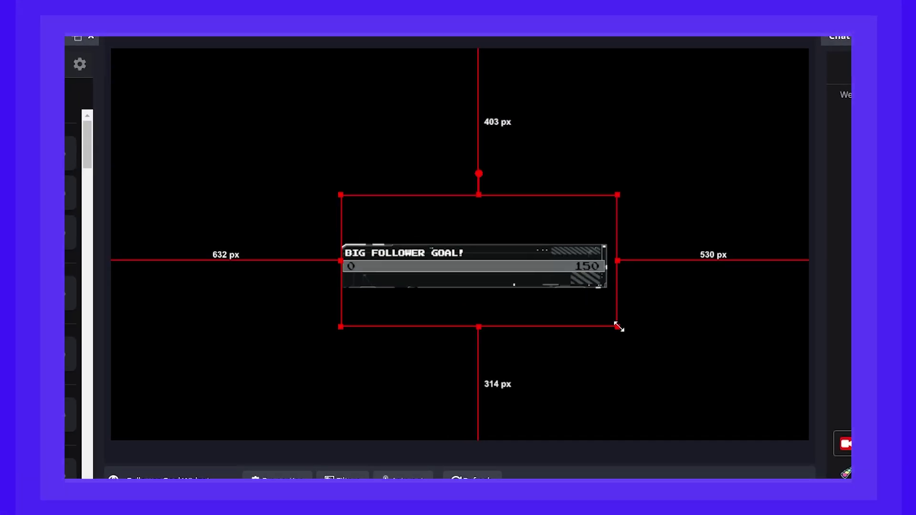